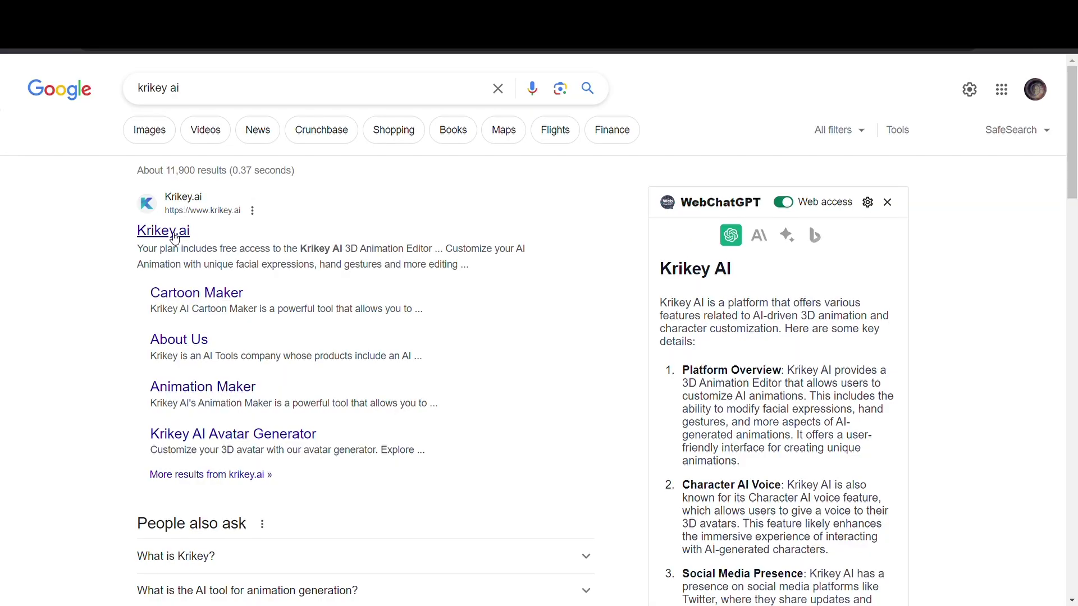
- Open the Krikey.ai site from the Google results and start a new animation in the editor
{"action": "left_click", "coordinate": [175, 234]}
{"action": "left_click", "coordinate": [493, 235]}
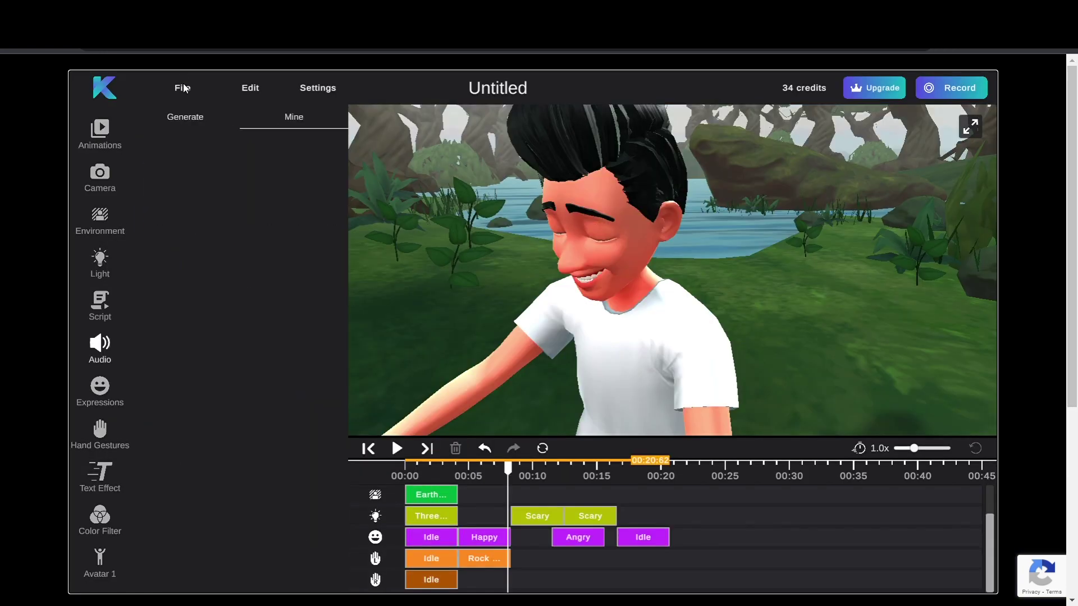
- Add the Zumba dance clip after Idle from the Animations library and dismiss both tips
{"action": "left_click", "coordinate": [183, 87]}
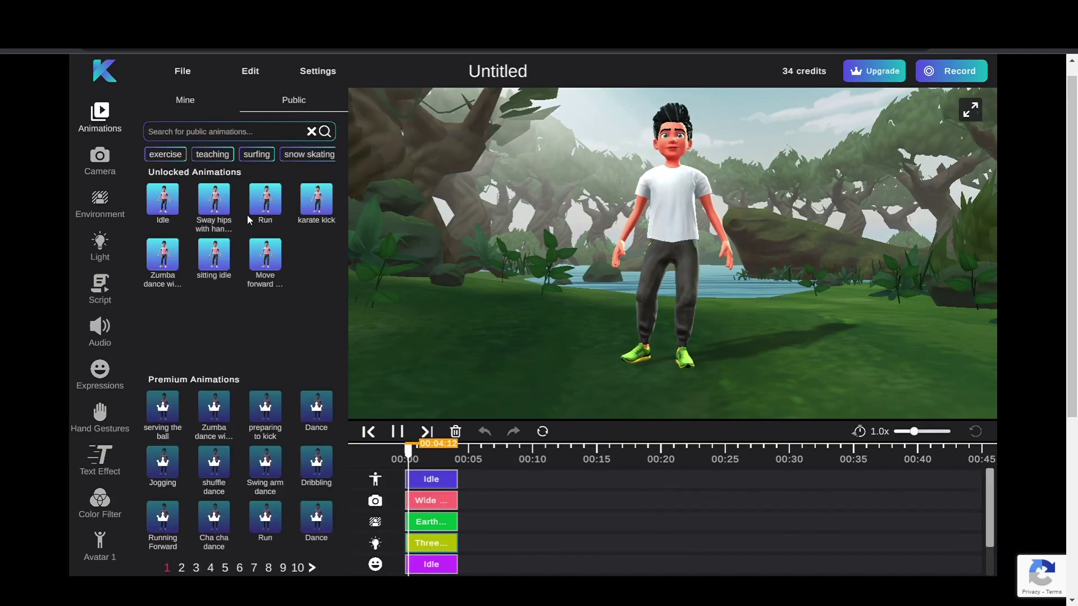
{"action": "left_click", "coordinate": [168, 259]}
{"action": "left_click", "coordinate": [660, 553]}
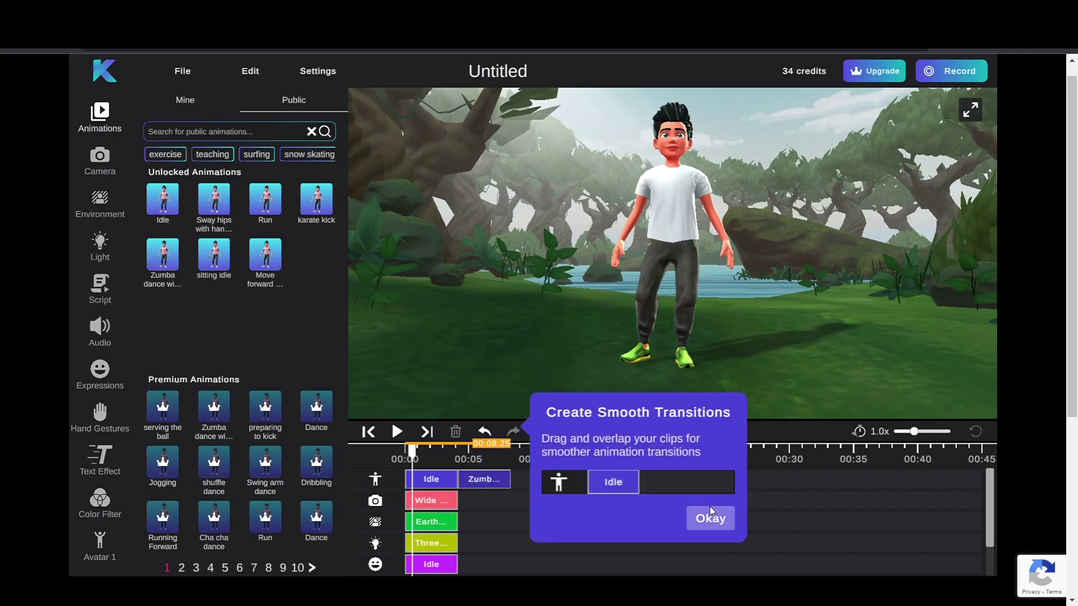
{"action": "left_click", "coordinate": [690, 517]}
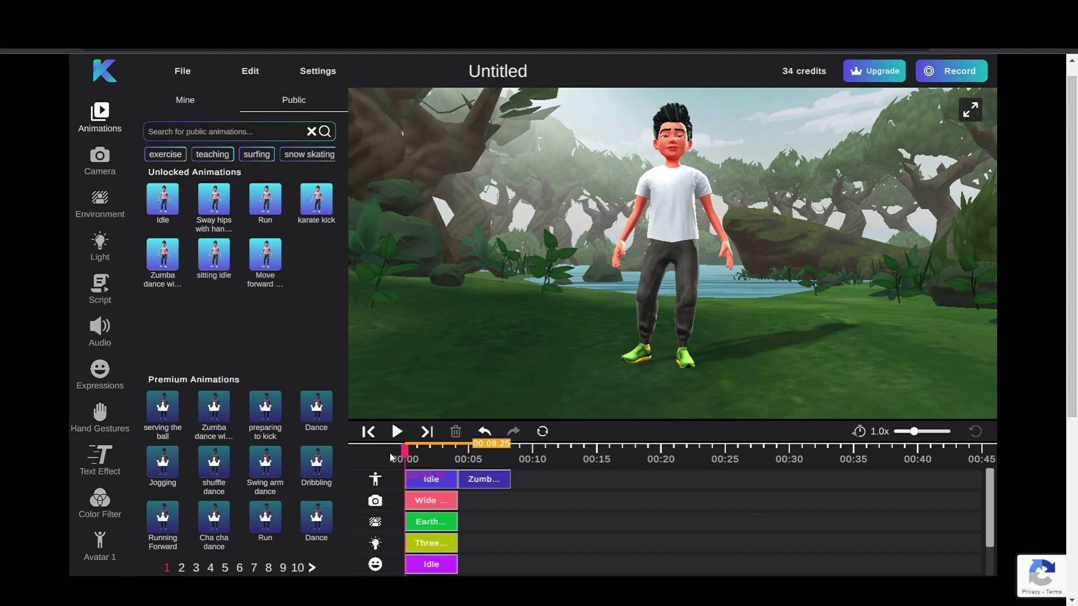
- Stretch the Wide Shot clip to Zumba's end and the Earthday environment clip to 00:08
{"action": "left_click_drag", "start_coordinate": [458, 456], "coordinate": [488, 456]}
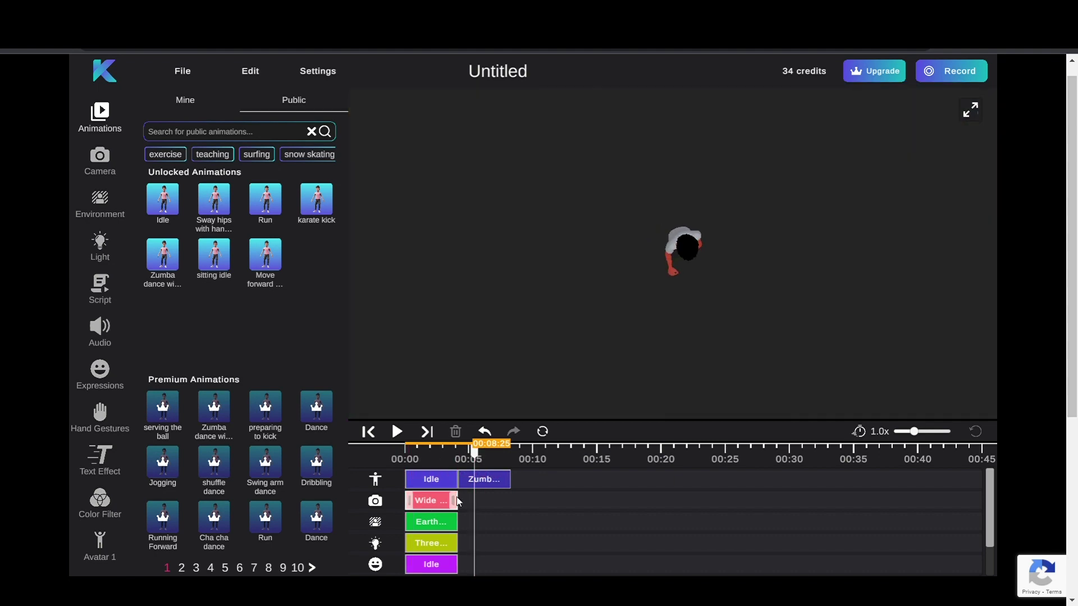
{"action": "left_click_drag", "start_coordinate": [457, 500], "coordinate": [486, 500]}
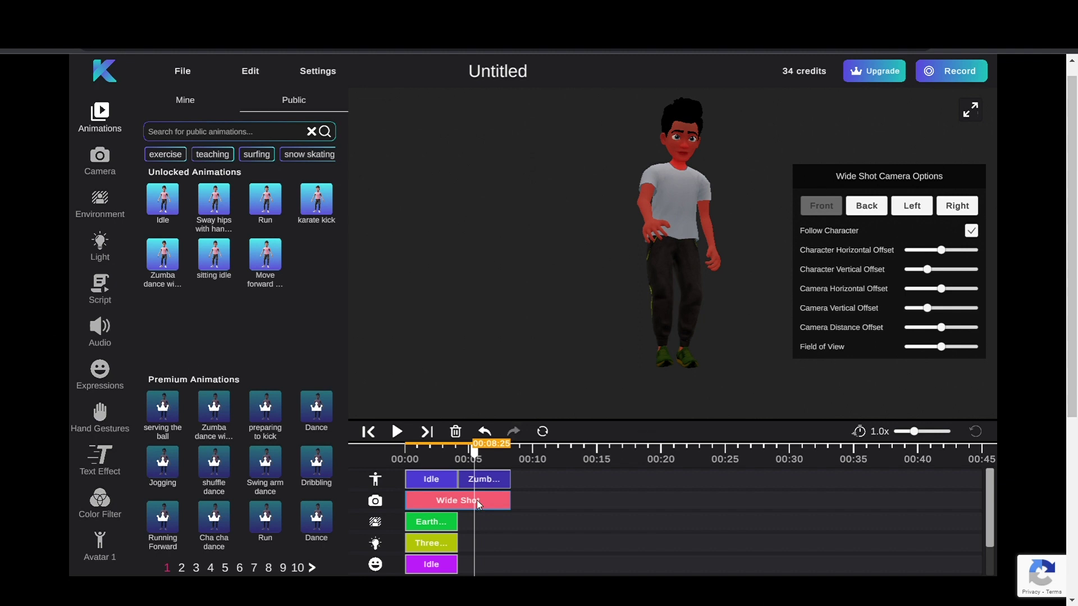
{"action": "left_click", "coordinate": [451, 527]}
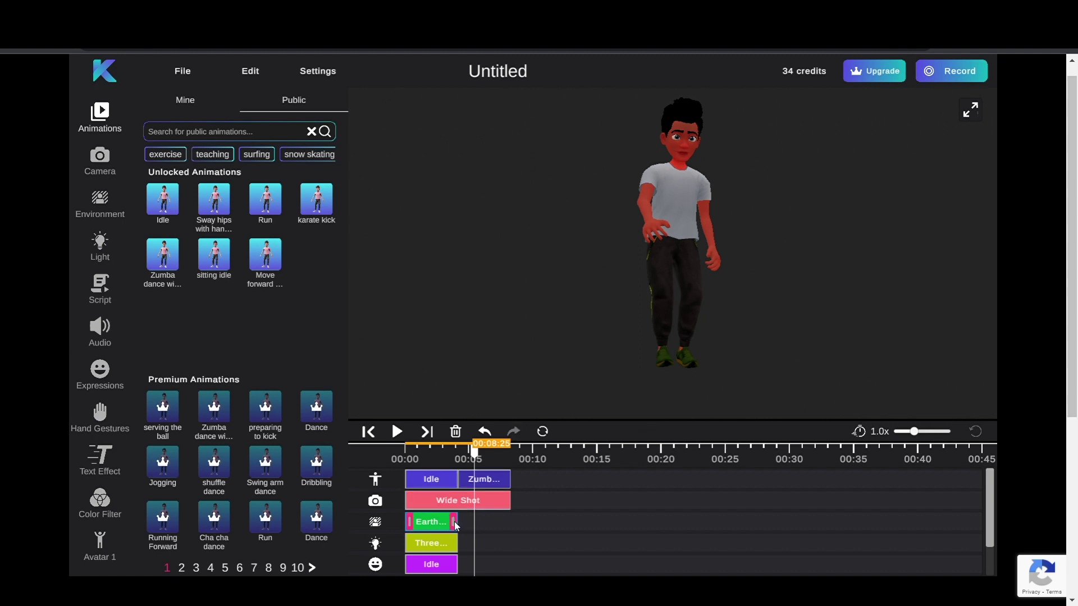
{"action": "left_click_drag", "start_coordinate": [454, 521], "coordinate": [510, 523]}
{"action": "left_click_drag", "start_coordinate": [452, 549], "coordinate": [571, 548]}
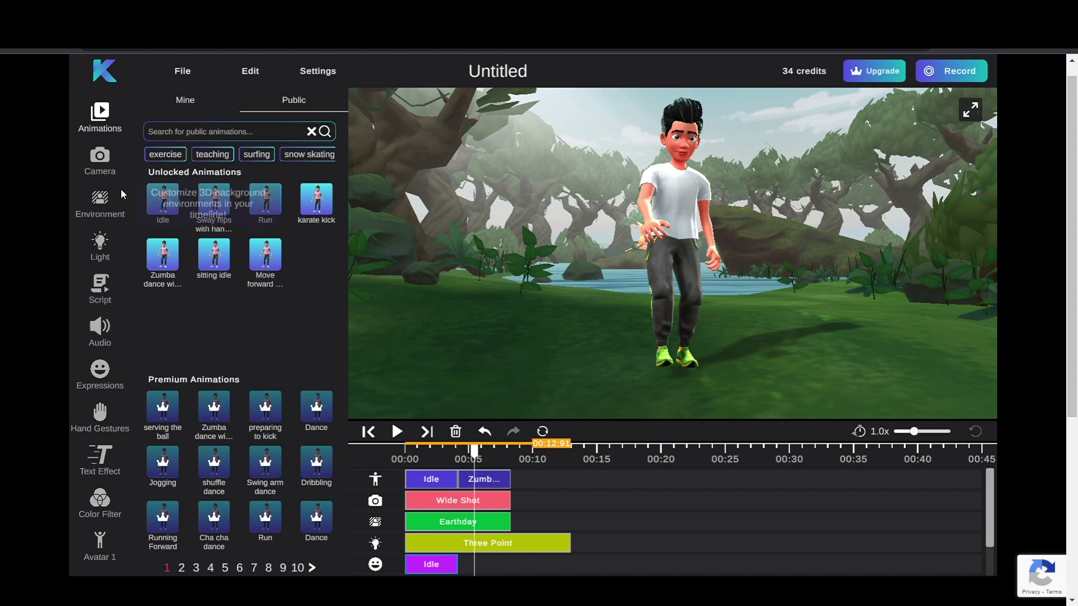
- Add two Scary lighting clips right after a shortened Three Point lighting clip
{"action": "left_click", "coordinate": [100, 207]}
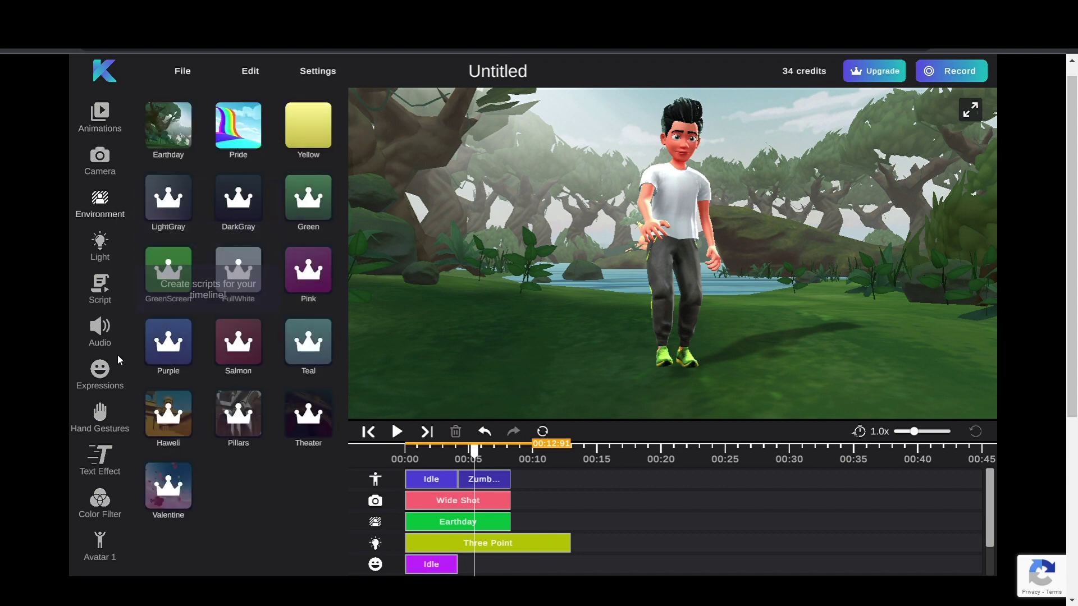
{"action": "left_click", "coordinate": [101, 257]}
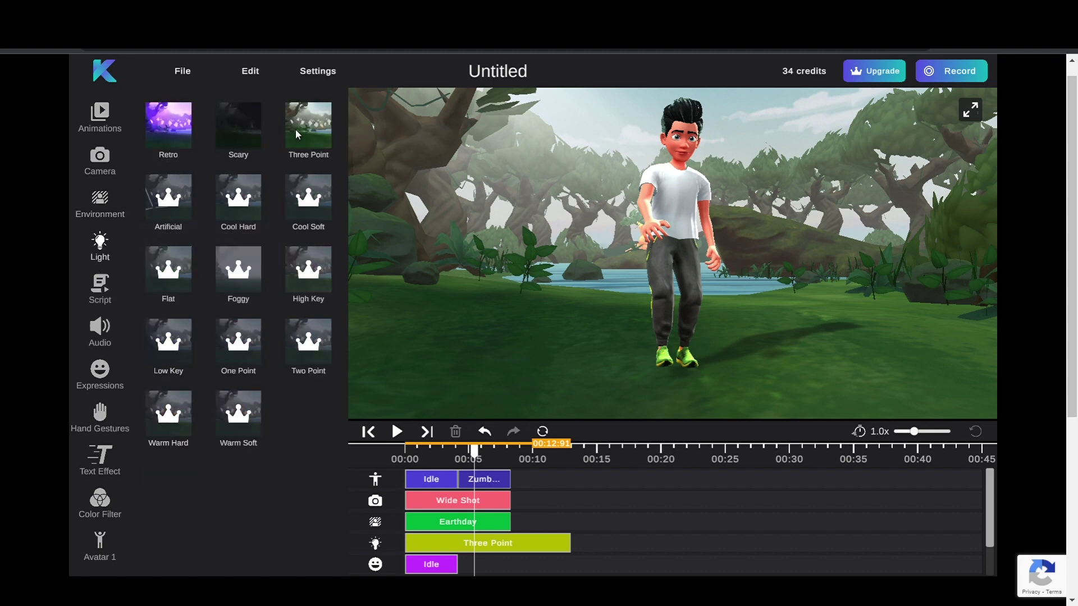
{"action": "left_click", "coordinate": [246, 140]}
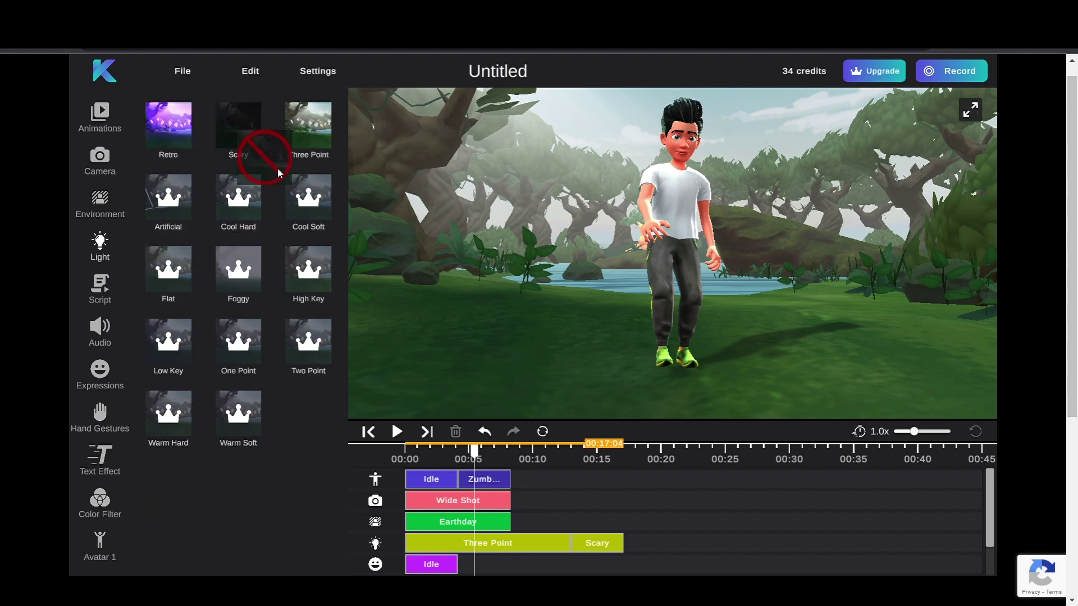
{"action": "left_click", "coordinate": [244, 139]}
{"action": "left_click_drag", "start_coordinate": [568, 544], "coordinate": [519, 548]}
{"action": "left_click_drag", "start_coordinate": [640, 544], "coordinate": [581, 549]}
- Extend the Earthday environment clip to match the lighting's end at about 16 seconds
{"action": "left_click", "coordinate": [509, 523]}
{"action": "left_click_drag", "start_coordinate": [509, 523], "coordinate": [616, 523]}
{"action": "left_click", "coordinate": [508, 503]}
{"action": "left_click", "coordinate": [100, 160]}
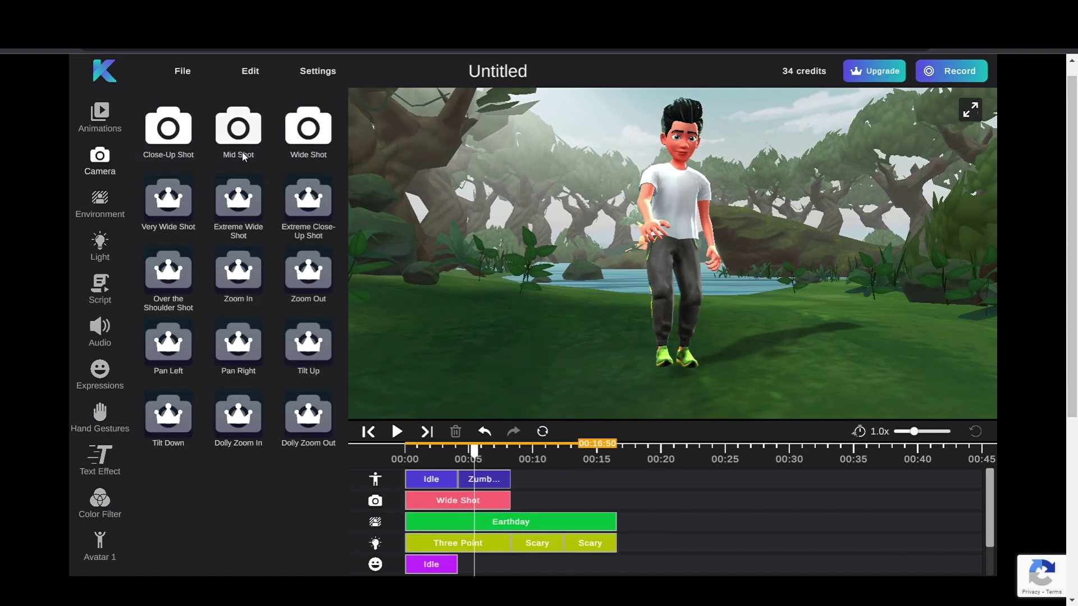
- Add a Mid Shot after Wide Shot, lengthen Zumba, and extend the karate kick to the scene's end
{"action": "left_click", "coordinate": [239, 129]}
{"action": "left_click", "coordinate": [601, 502]}
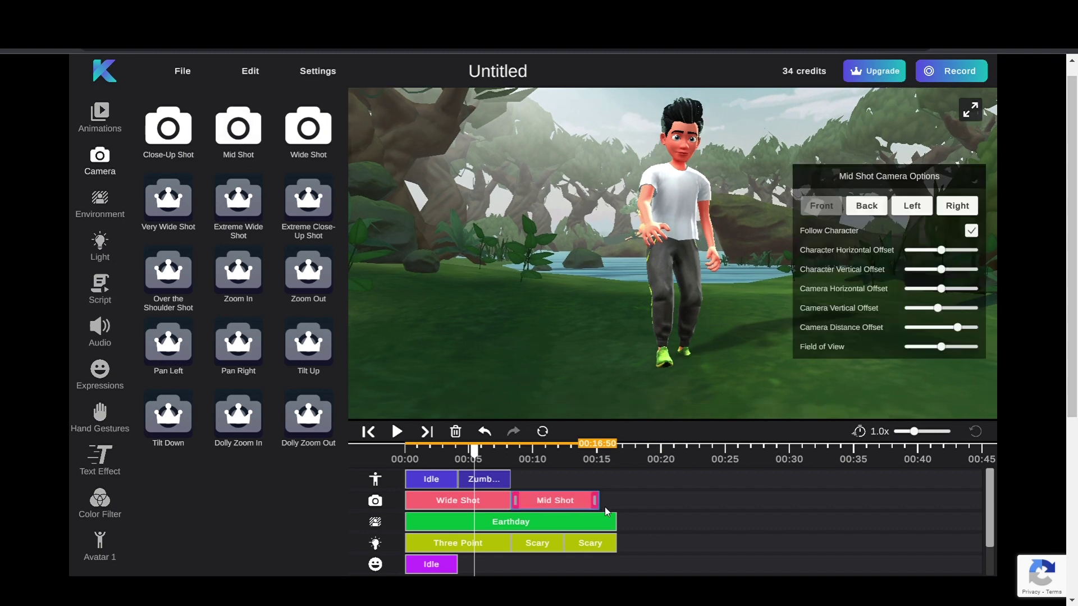
{"action": "left_click_drag", "start_coordinate": [502, 484], "coordinate": [550, 481]}
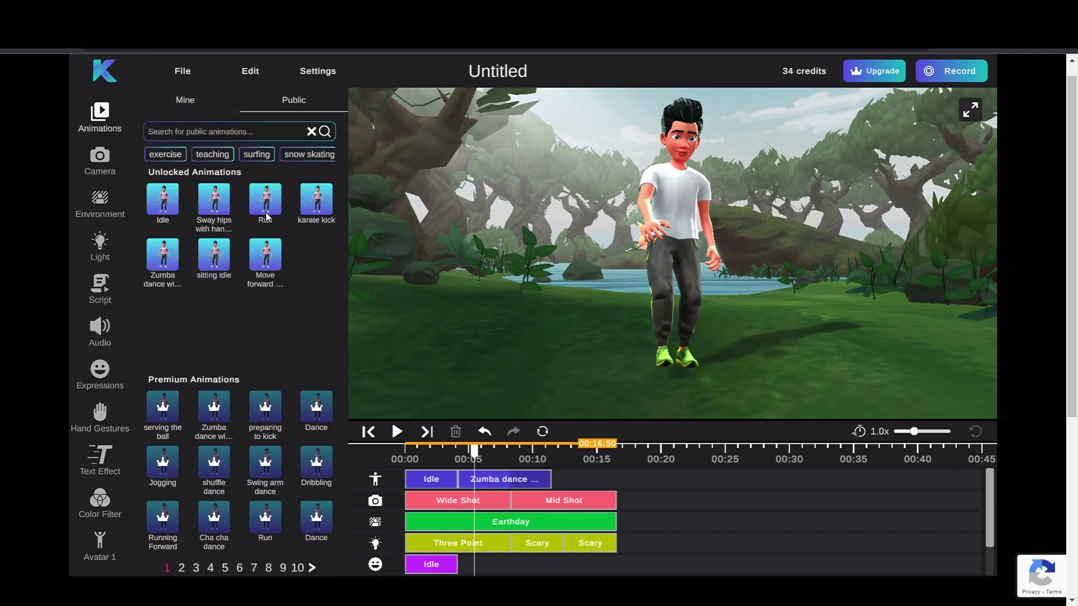
{"action": "left_click_drag", "start_coordinate": [612, 480], "coordinate": [616, 480]}
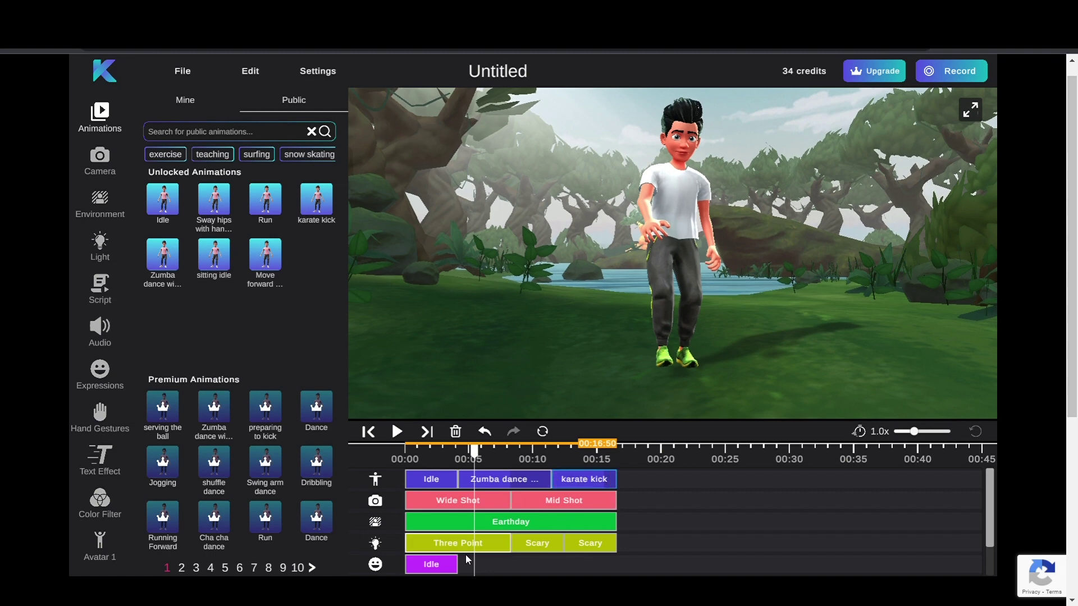
{"action": "left_click", "coordinate": [103, 365]}
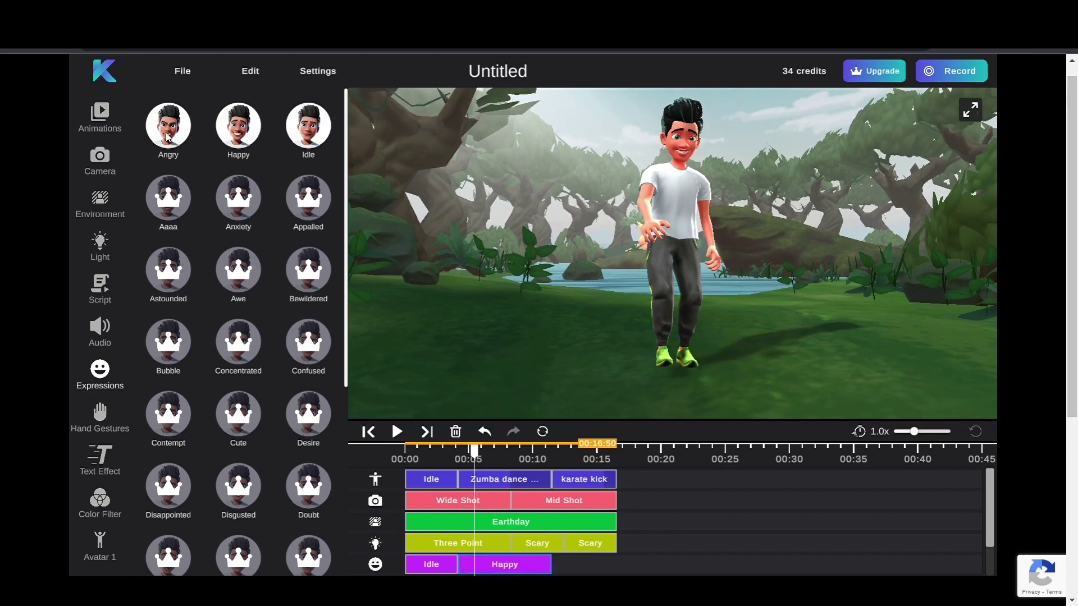
- Add an Angry expression after Happy, stretch it to the scene's end, and rewind to 00:00
{"action": "left_click", "coordinate": [195, 141]}
{"action": "left_click_drag", "start_coordinate": [601, 570], "coordinate": [616, 564]}
{"action": "left_click_drag", "start_coordinate": [475, 451], "coordinate": [384, 460]}
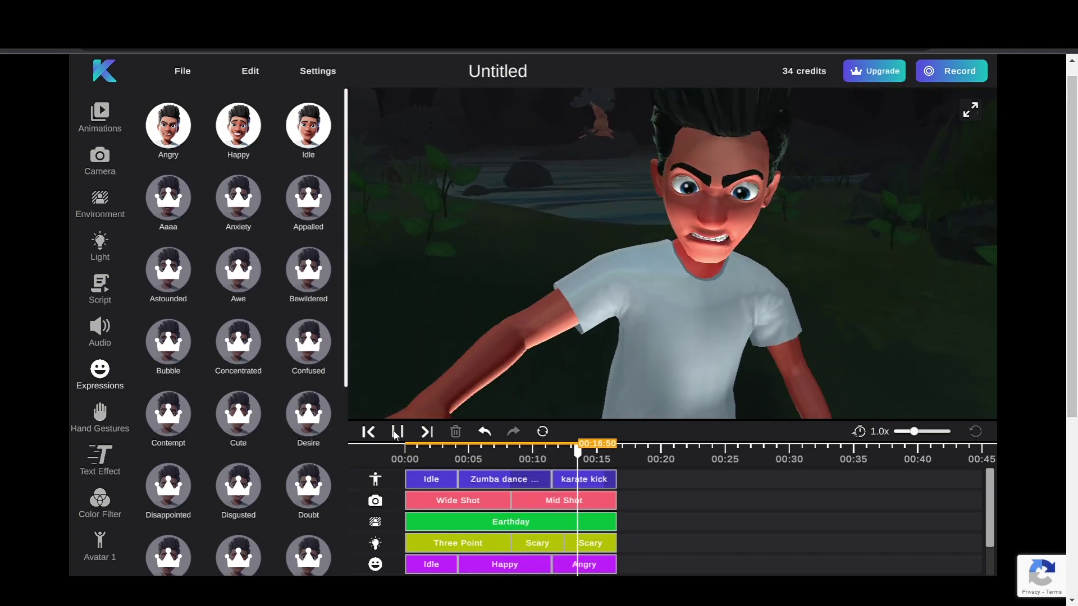
- Shorten the Mid Shot clip to about 00:11 and add a second Wide Shot after it
{"action": "left_click", "coordinate": [397, 431]}
{"action": "left_click", "coordinate": [553, 467]}
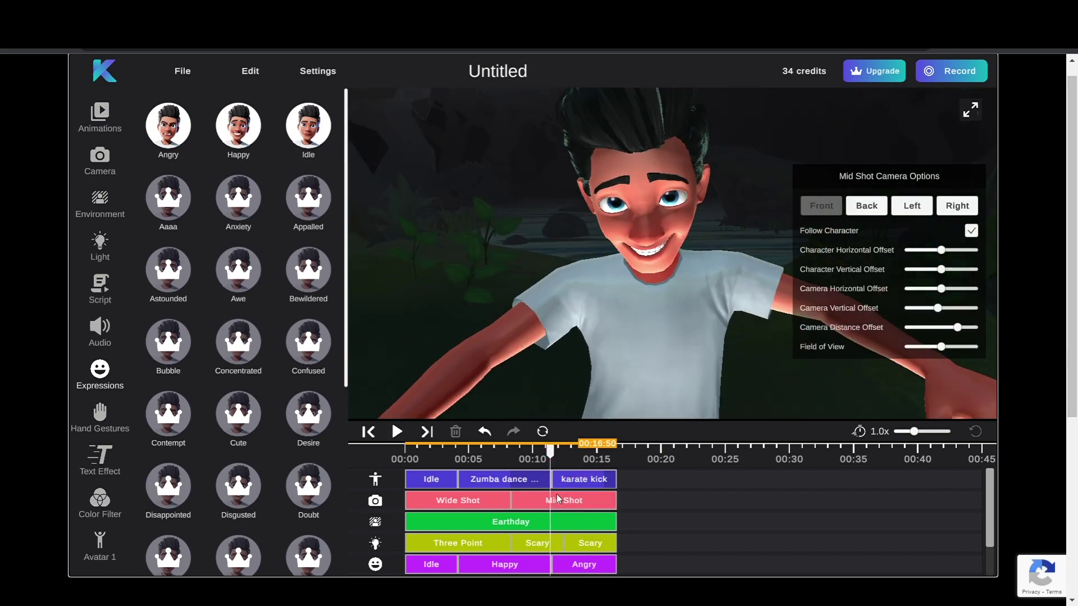
{"action": "left_click_drag", "start_coordinate": [613, 504], "coordinate": [548, 505]}
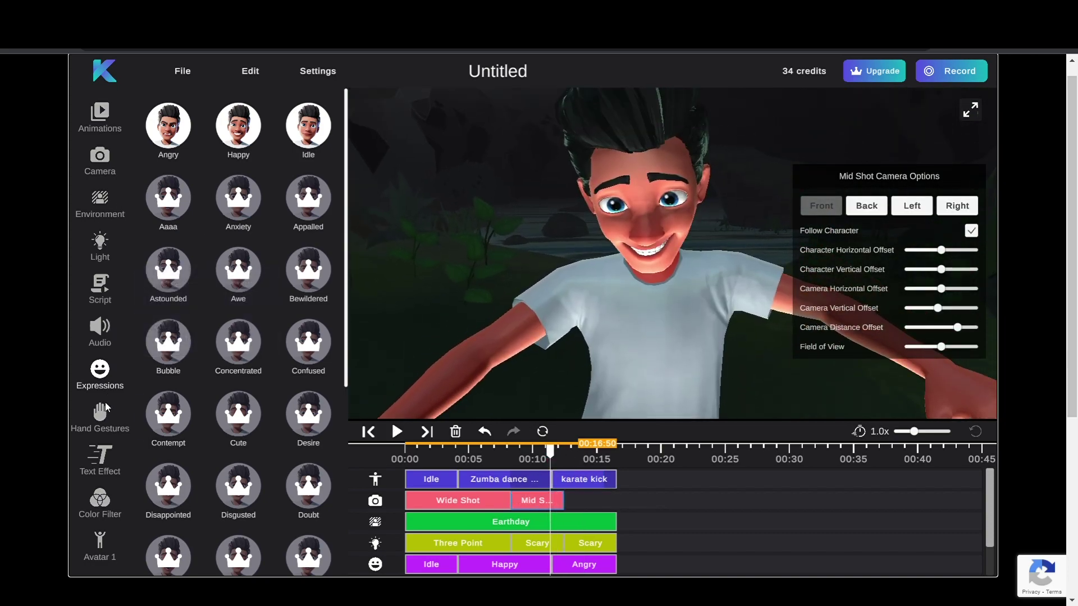
{"action": "left_click", "coordinate": [100, 160]}
{"action": "left_click", "coordinate": [308, 144]}
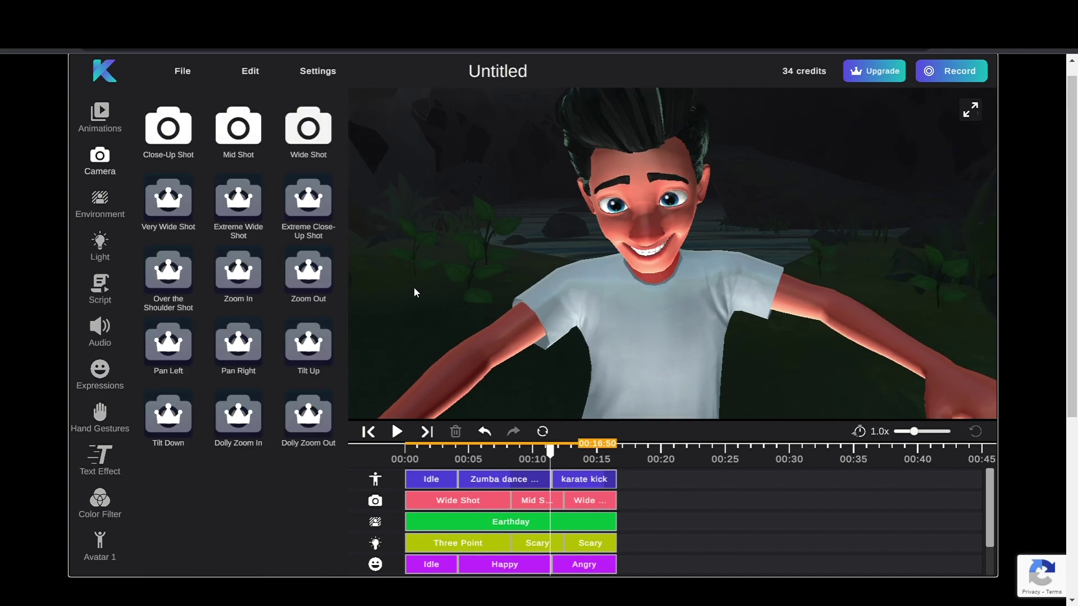
{"action": "left_click_drag", "start_coordinate": [549, 452], "coordinate": [523, 452]}
{"action": "left_click", "coordinate": [502, 505]}
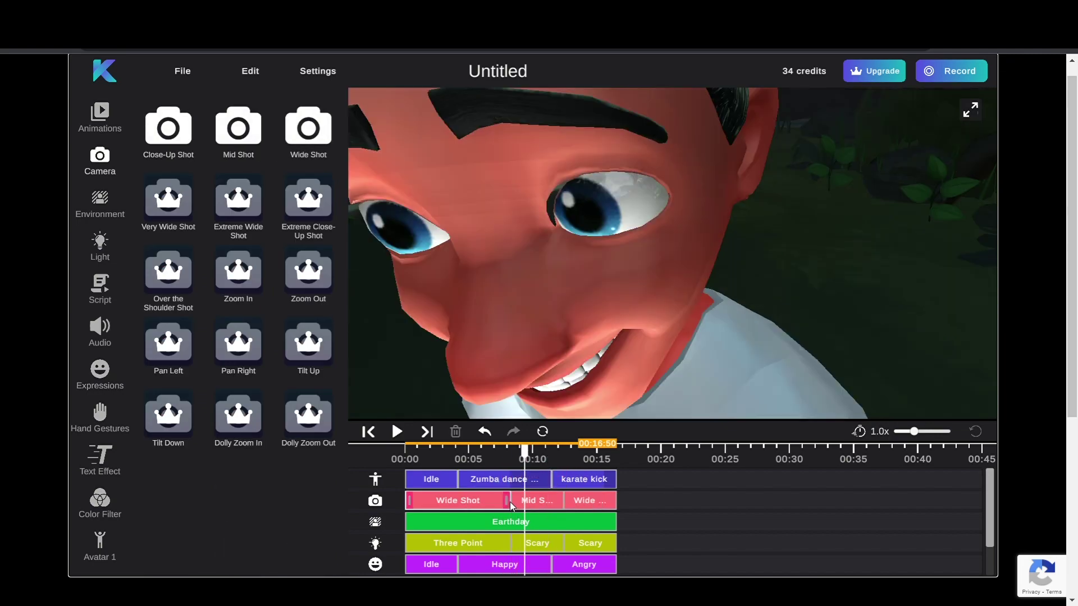
{"action": "left_click_drag", "start_coordinate": [503, 510], "coordinate": [521, 508]}
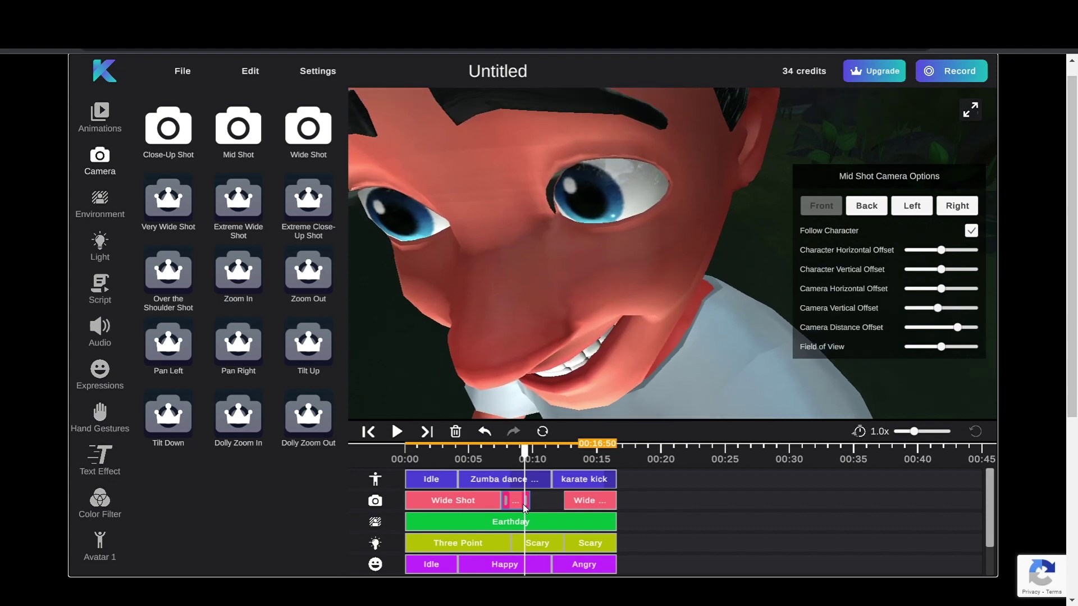
- Close the gap before the last Wide Shot and extend it to end at 00:16
{"action": "left_click_drag", "start_coordinate": [589, 500], "coordinate": [555, 501]}
{"action": "left_click", "coordinate": [528, 452]}
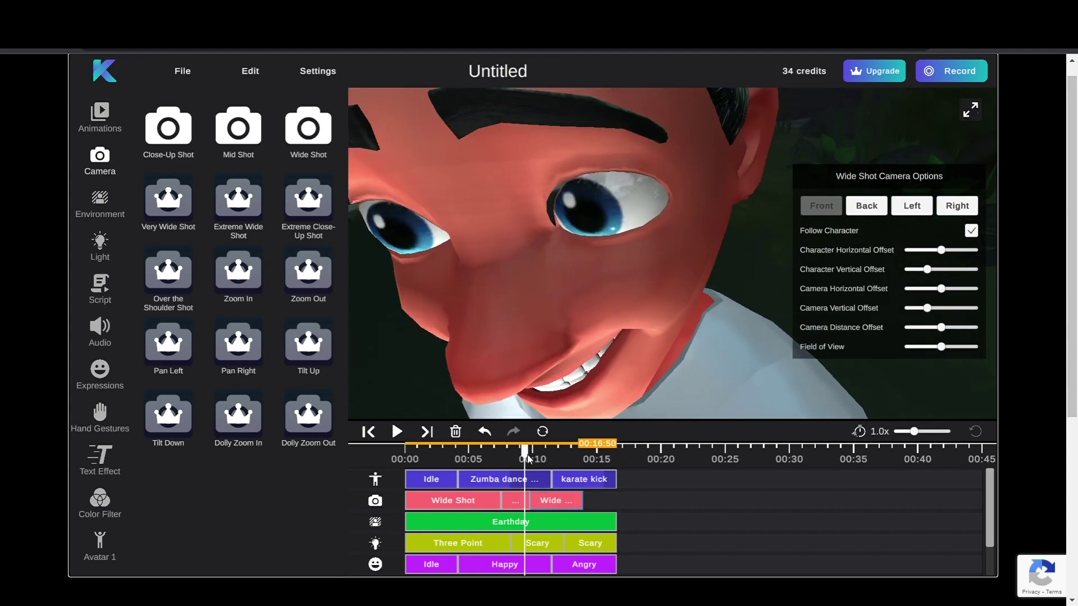
{"action": "left_click", "coordinate": [502, 505]}
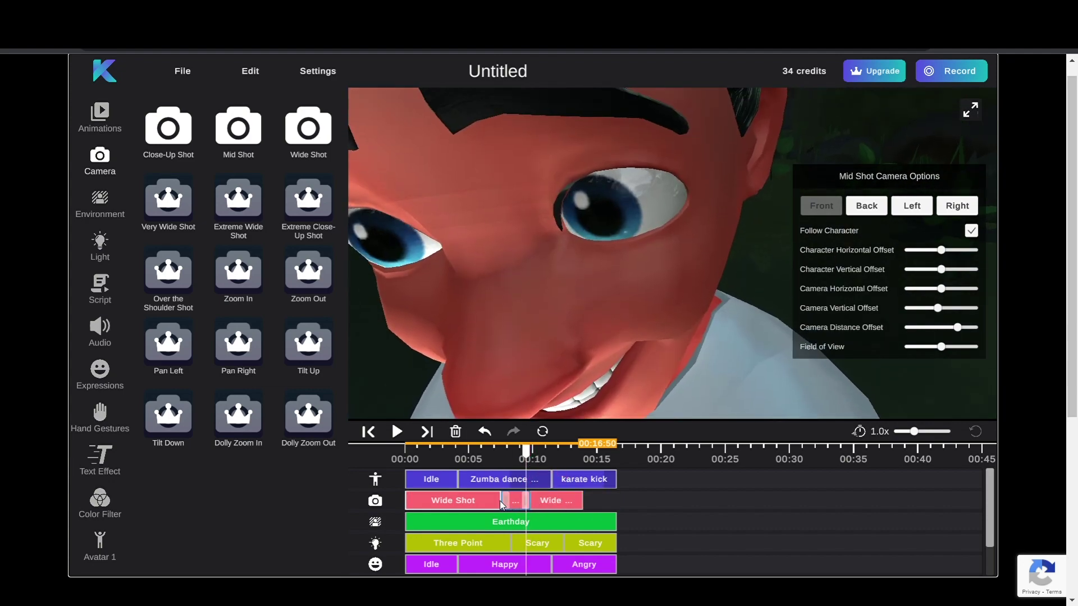
{"action": "left_click_drag", "start_coordinate": [580, 505], "coordinate": [616, 501]}
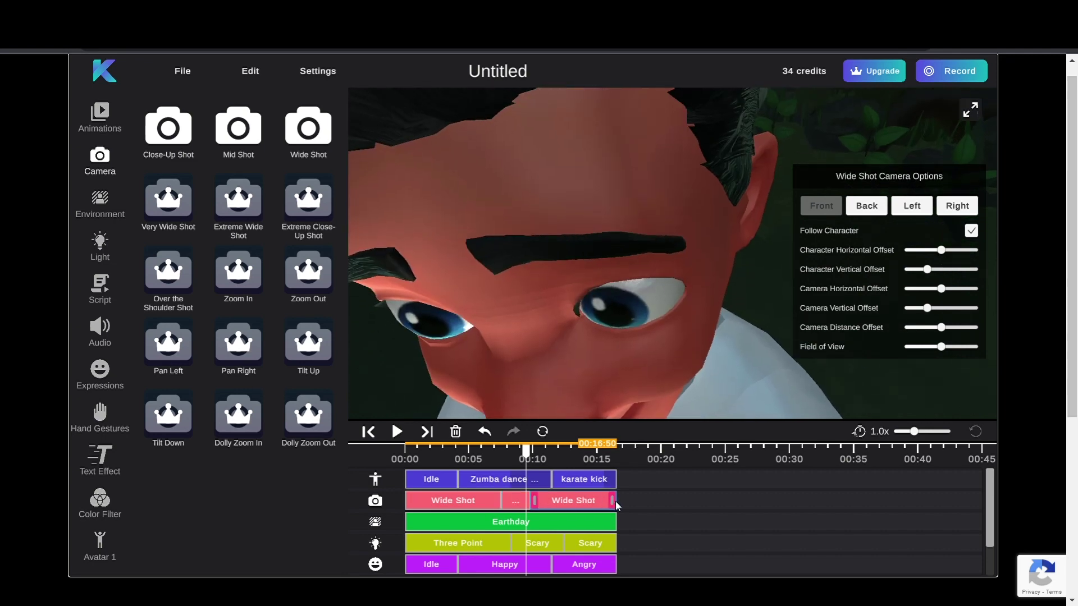
{"action": "left_click", "coordinate": [396, 472]}
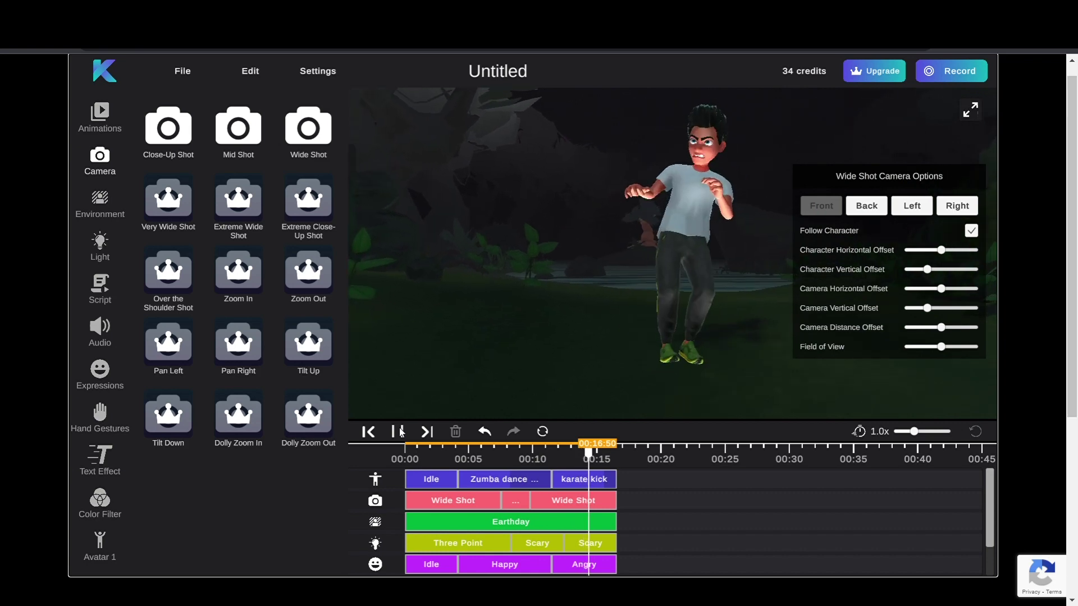
- Add the Move forward animation after the karate kick and lengthen the second Wide Shot
{"action": "left_click", "coordinate": [399, 432]}
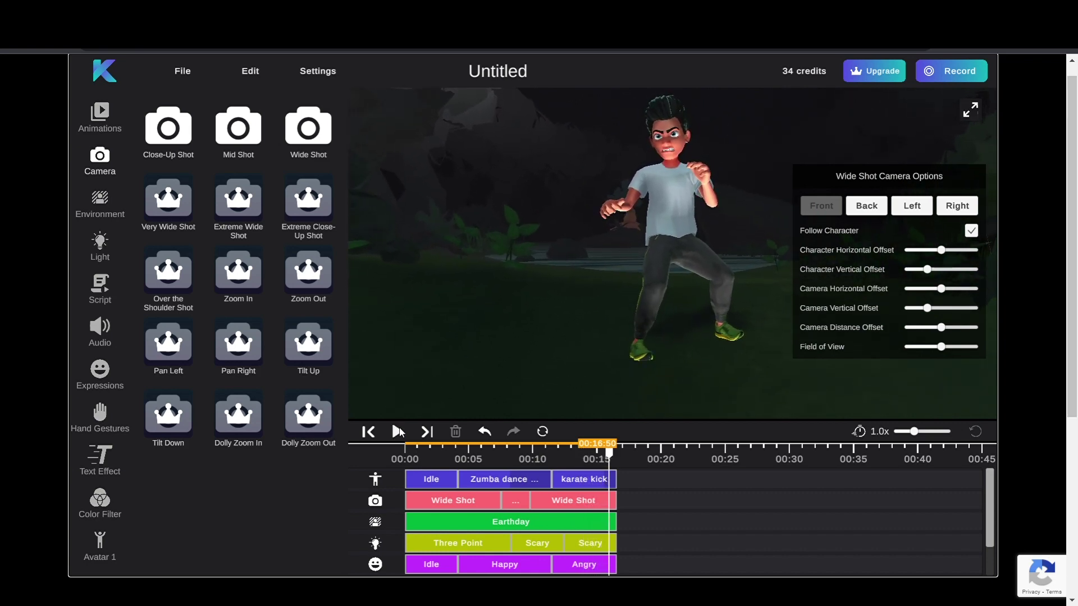
{"action": "left_click", "coordinate": [96, 119]}
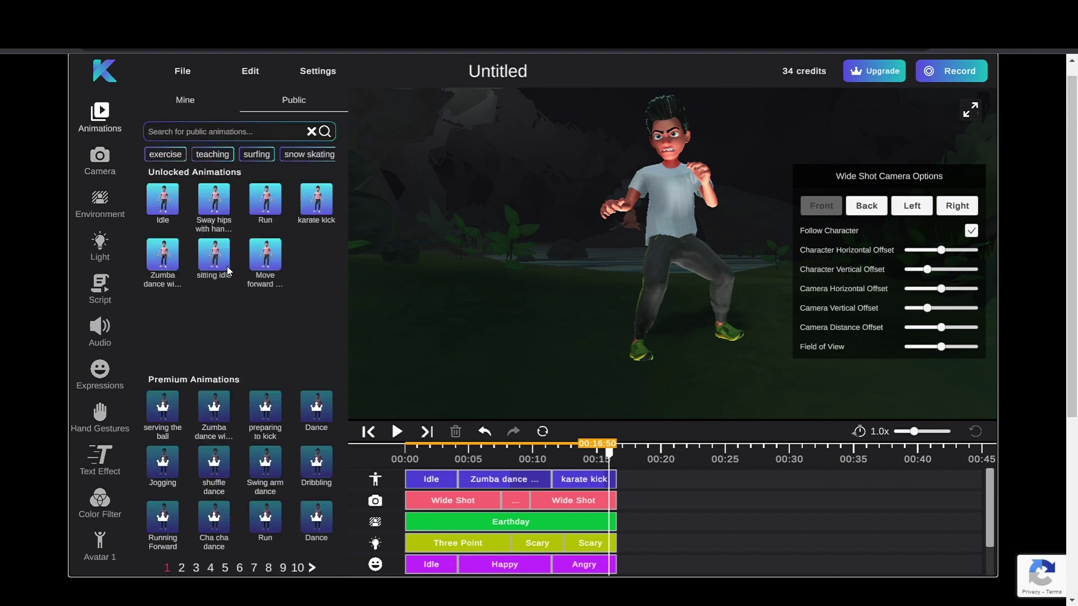
{"action": "left_click", "coordinate": [269, 270]}
{"action": "left_click_drag", "start_coordinate": [616, 505], "coordinate": [668, 523]}
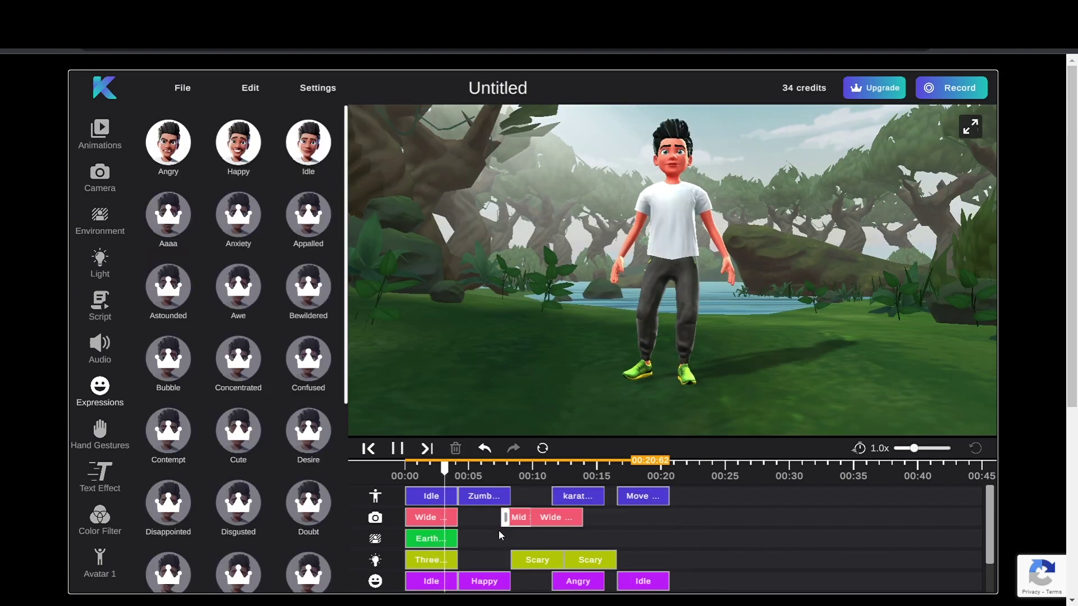
{"action": "mouse_move", "coordinate": [504, 523]}
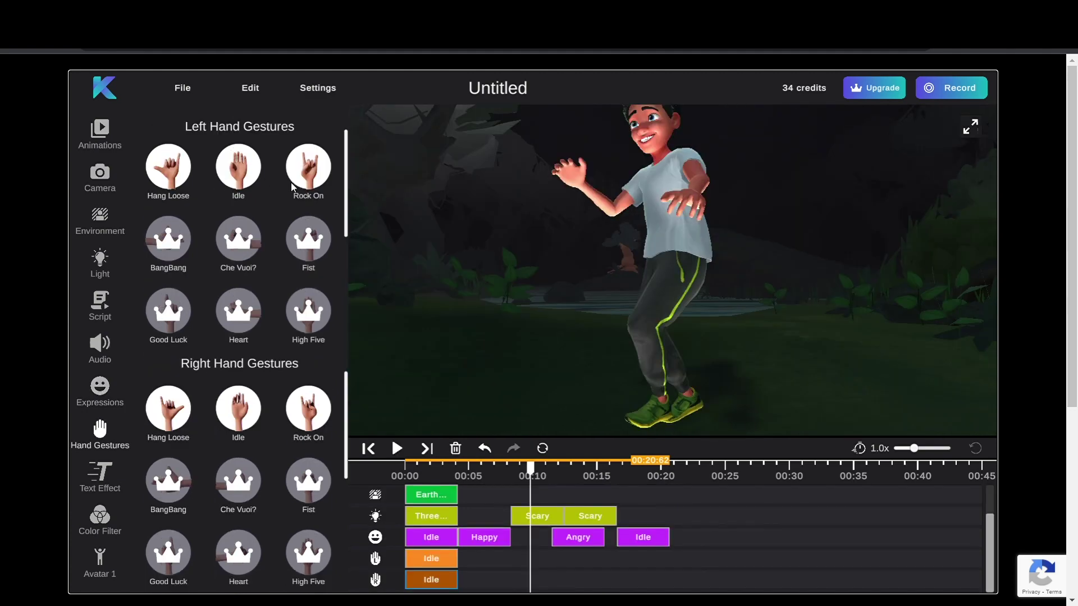
- Play the animation preview from 00:00 and pause it to check the Rock On gesture
{"action": "left_click_drag", "start_coordinate": [522, 473], "coordinate": [416, 479]}
{"action": "key", "text": "space"}
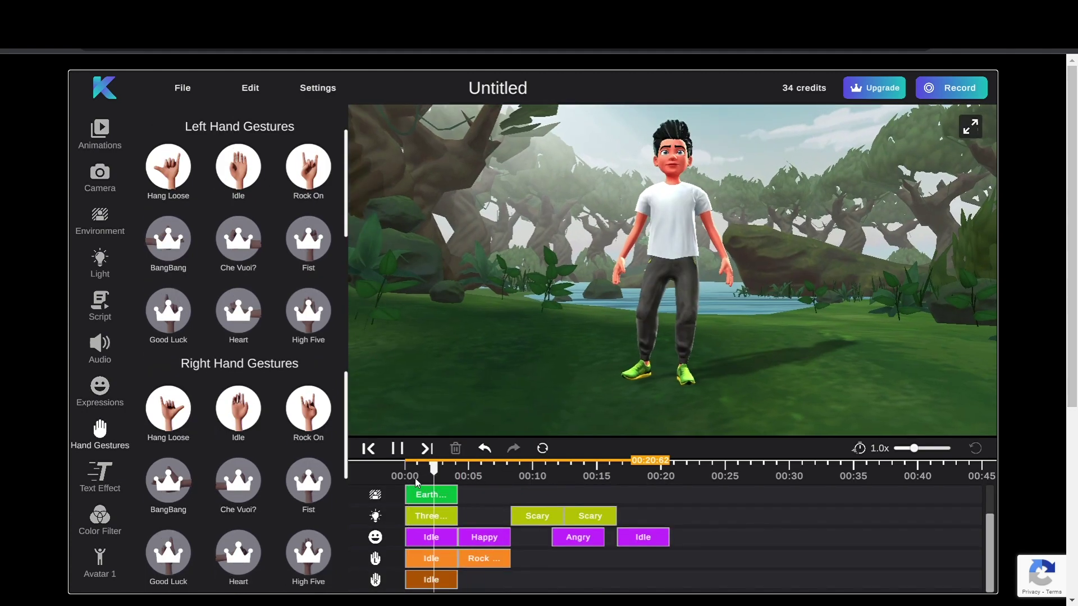
{"action": "key", "text": "space"}
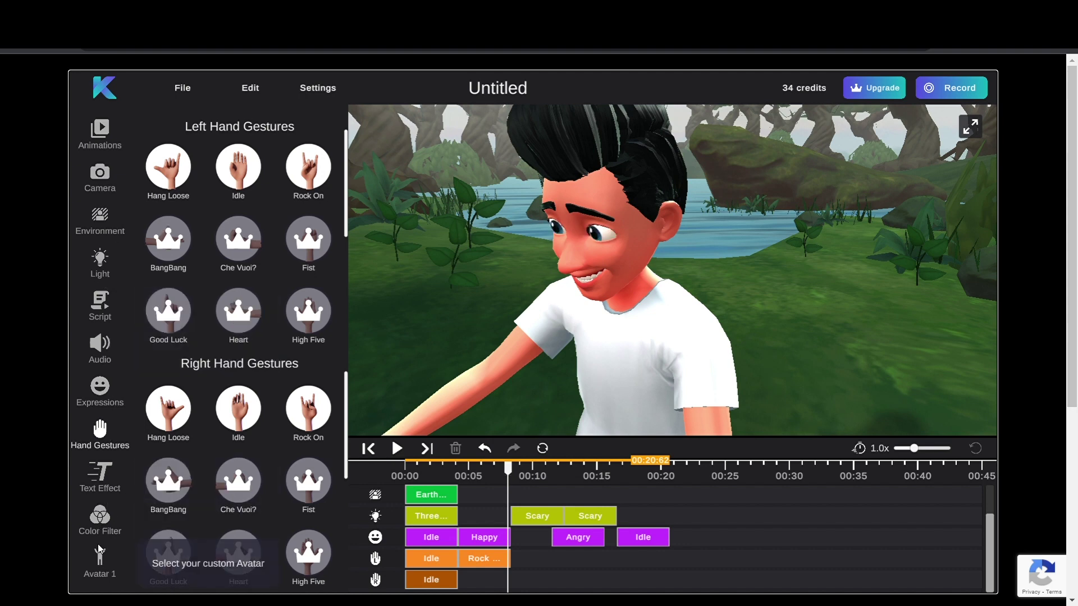
- Browse the Audio panel's Mine and Generate tabs and script list without adding audio
{"action": "left_click", "coordinate": [99, 342]}
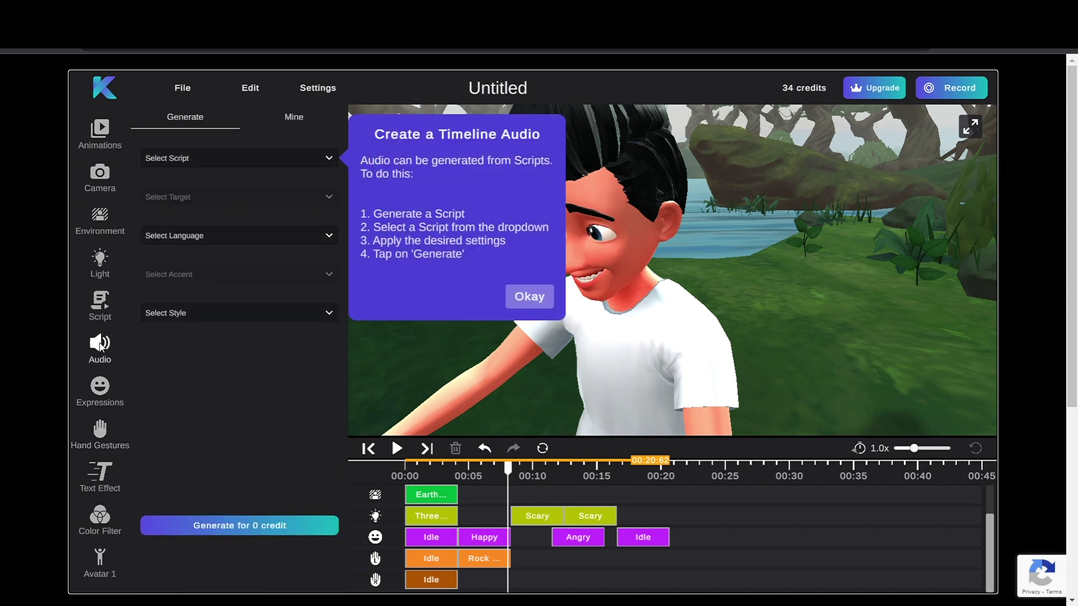
{"action": "left_click", "coordinate": [527, 293]}
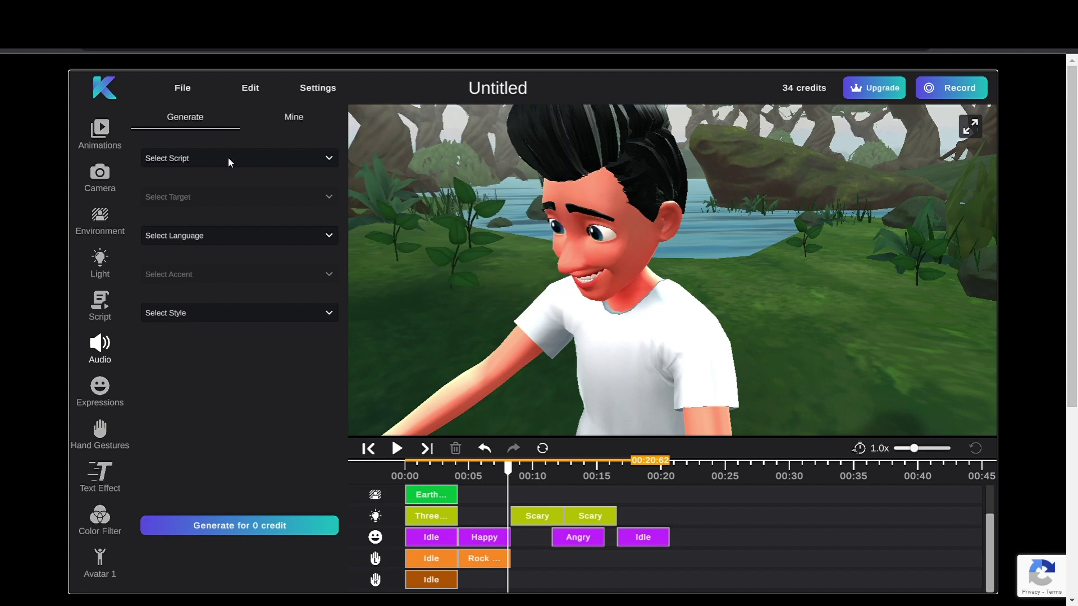
{"action": "left_click", "coordinate": [287, 119]}
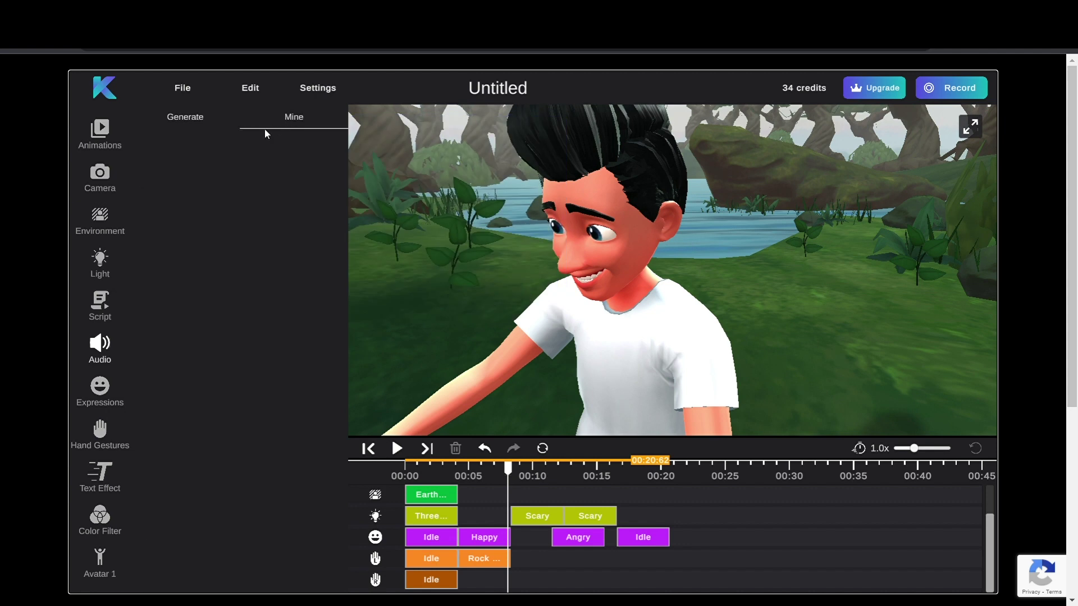
{"action": "left_click", "coordinate": [191, 122]}
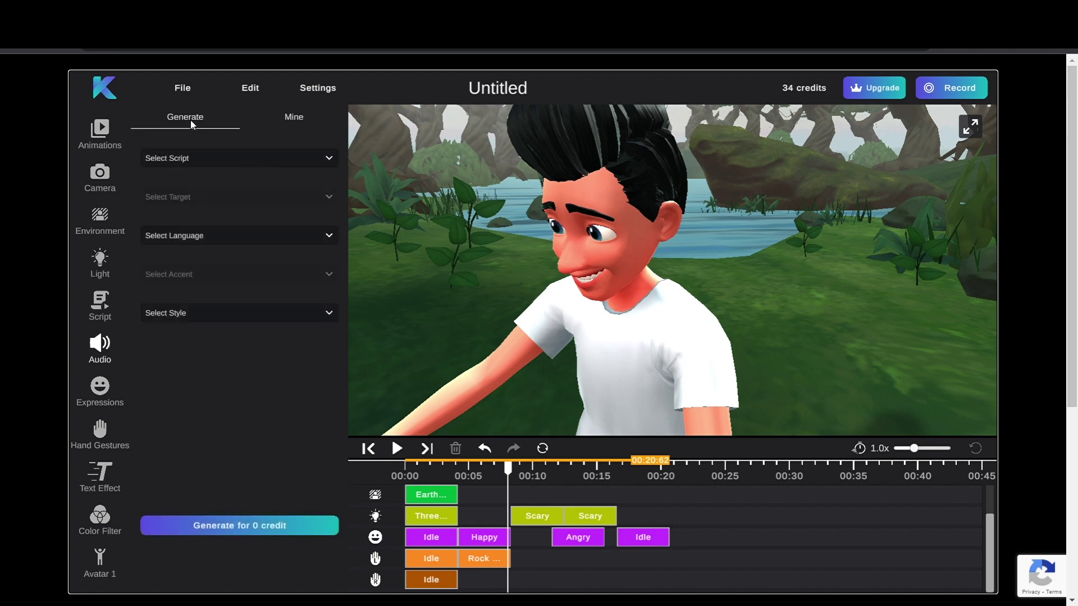
{"action": "left_click", "coordinate": [200, 158]}
{"action": "left_click", "coordinate": [198, 176]}
- Start recording the animation as a 16:9 (1920x1080) video
{"action": "left_click", "coordinate": [290, 119]}
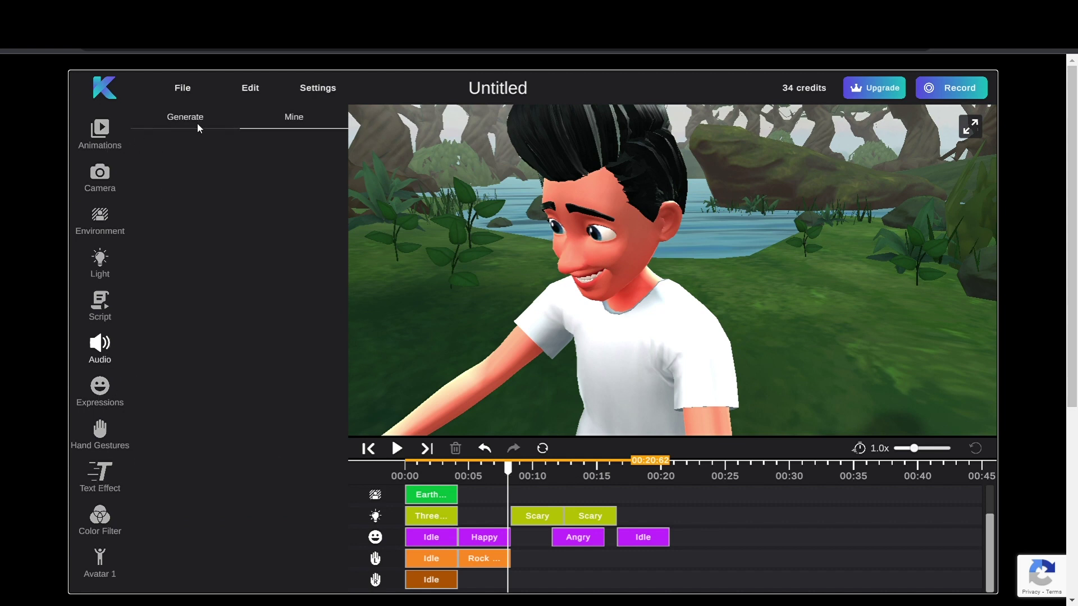
{"action": "left_click", "coordinate": [951, 88]}
{"action": "left_click", "coordinate": [825, 255]}
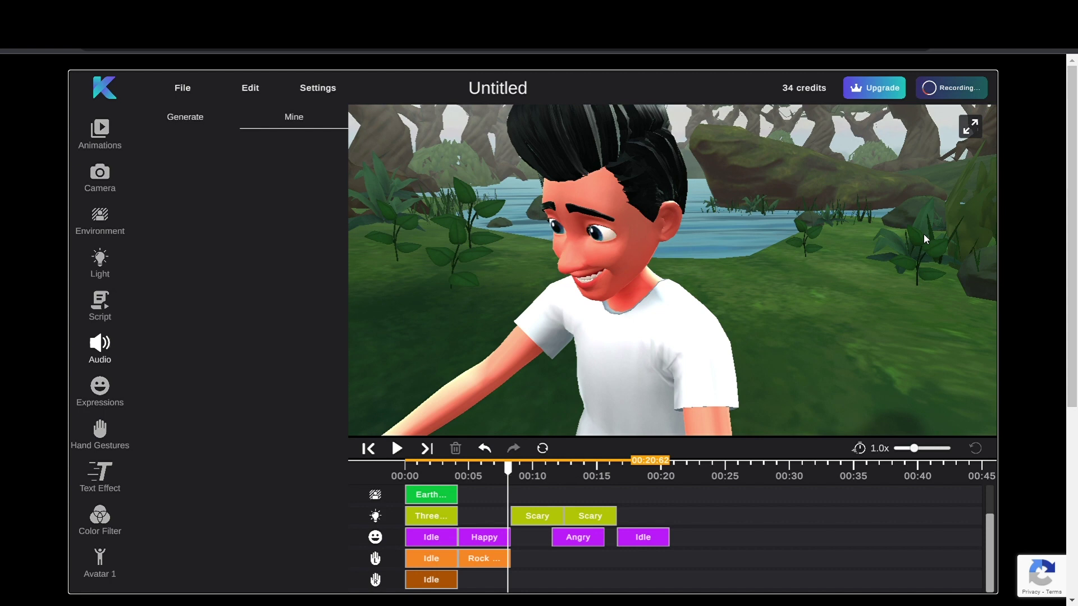
- Rewind to 00:00 and let the recording run until the Share dialog offers the download
{"action": "left_click_drag", "start_coordinate": [516, 468], "coordinate": [381, 474]}
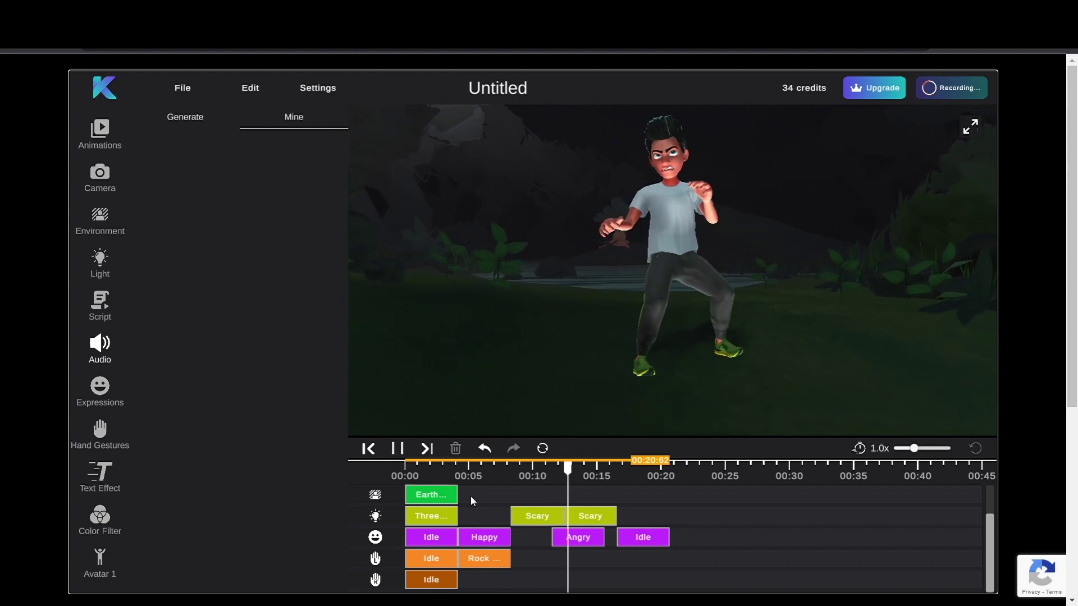
{"action": "left_click", "coordinate": [454, 497]}
{"action": "left_click", "coordinate": [525, 517]}
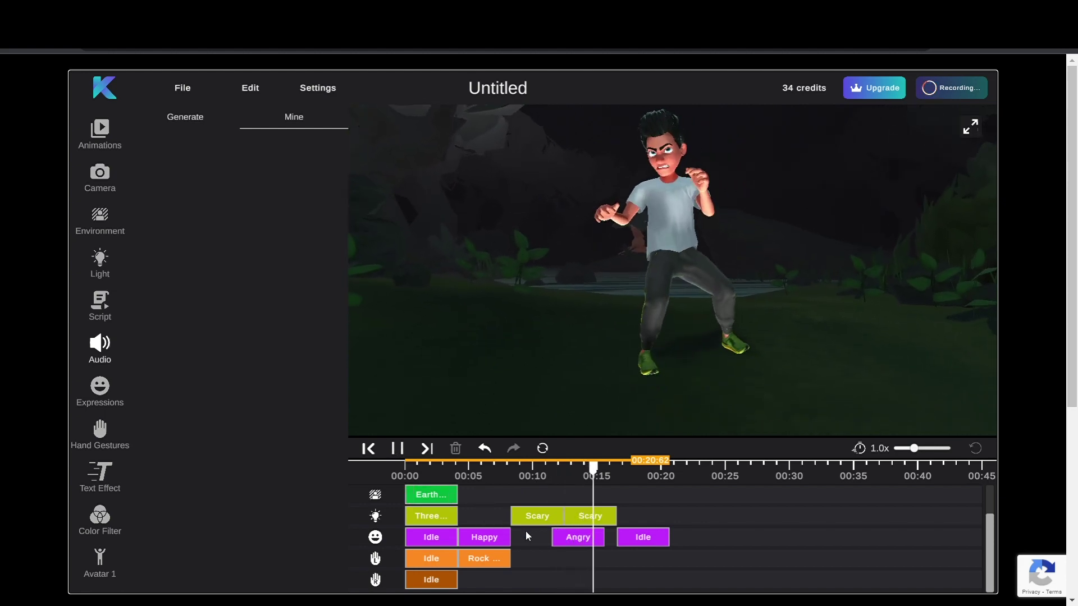
{"action": "left_click", "coordinate": [454, 495]}
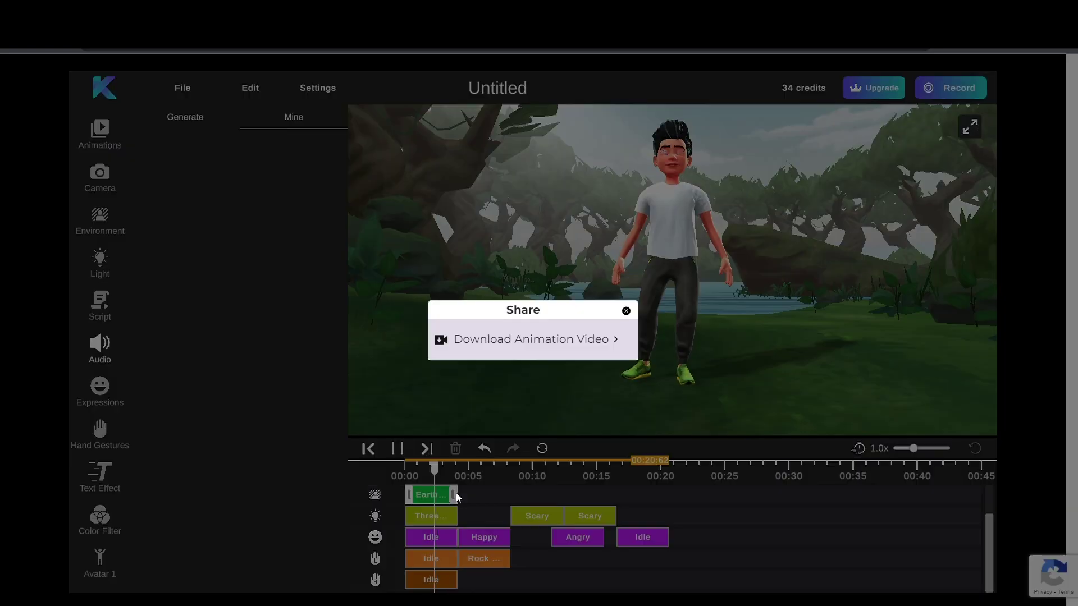
- Download the animation as a video from the Share popup and let the download begin
{"action": "left_click", "coordinate": [616, 340]}
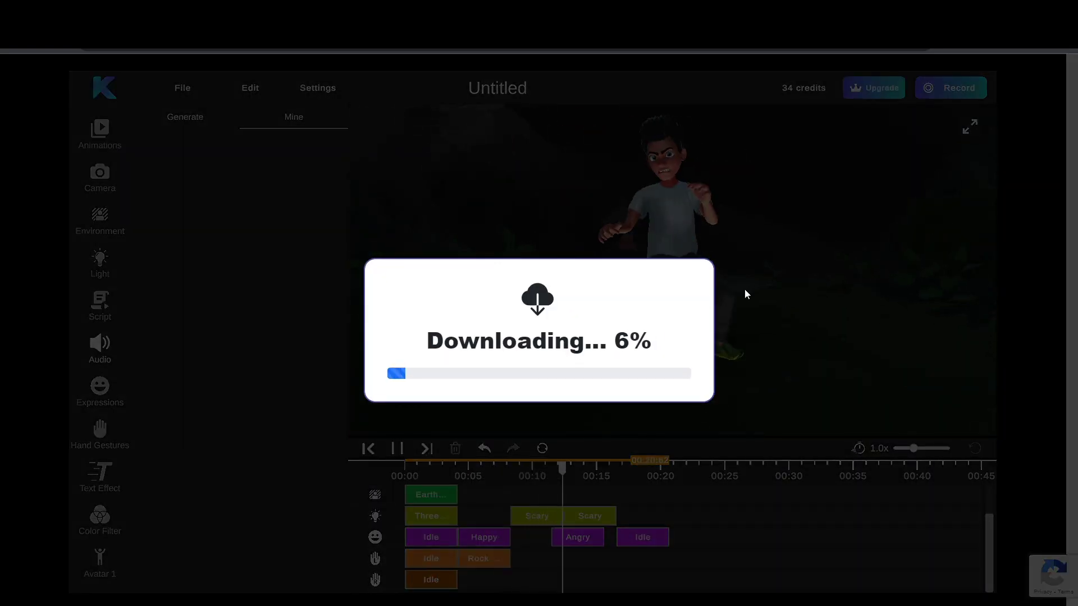